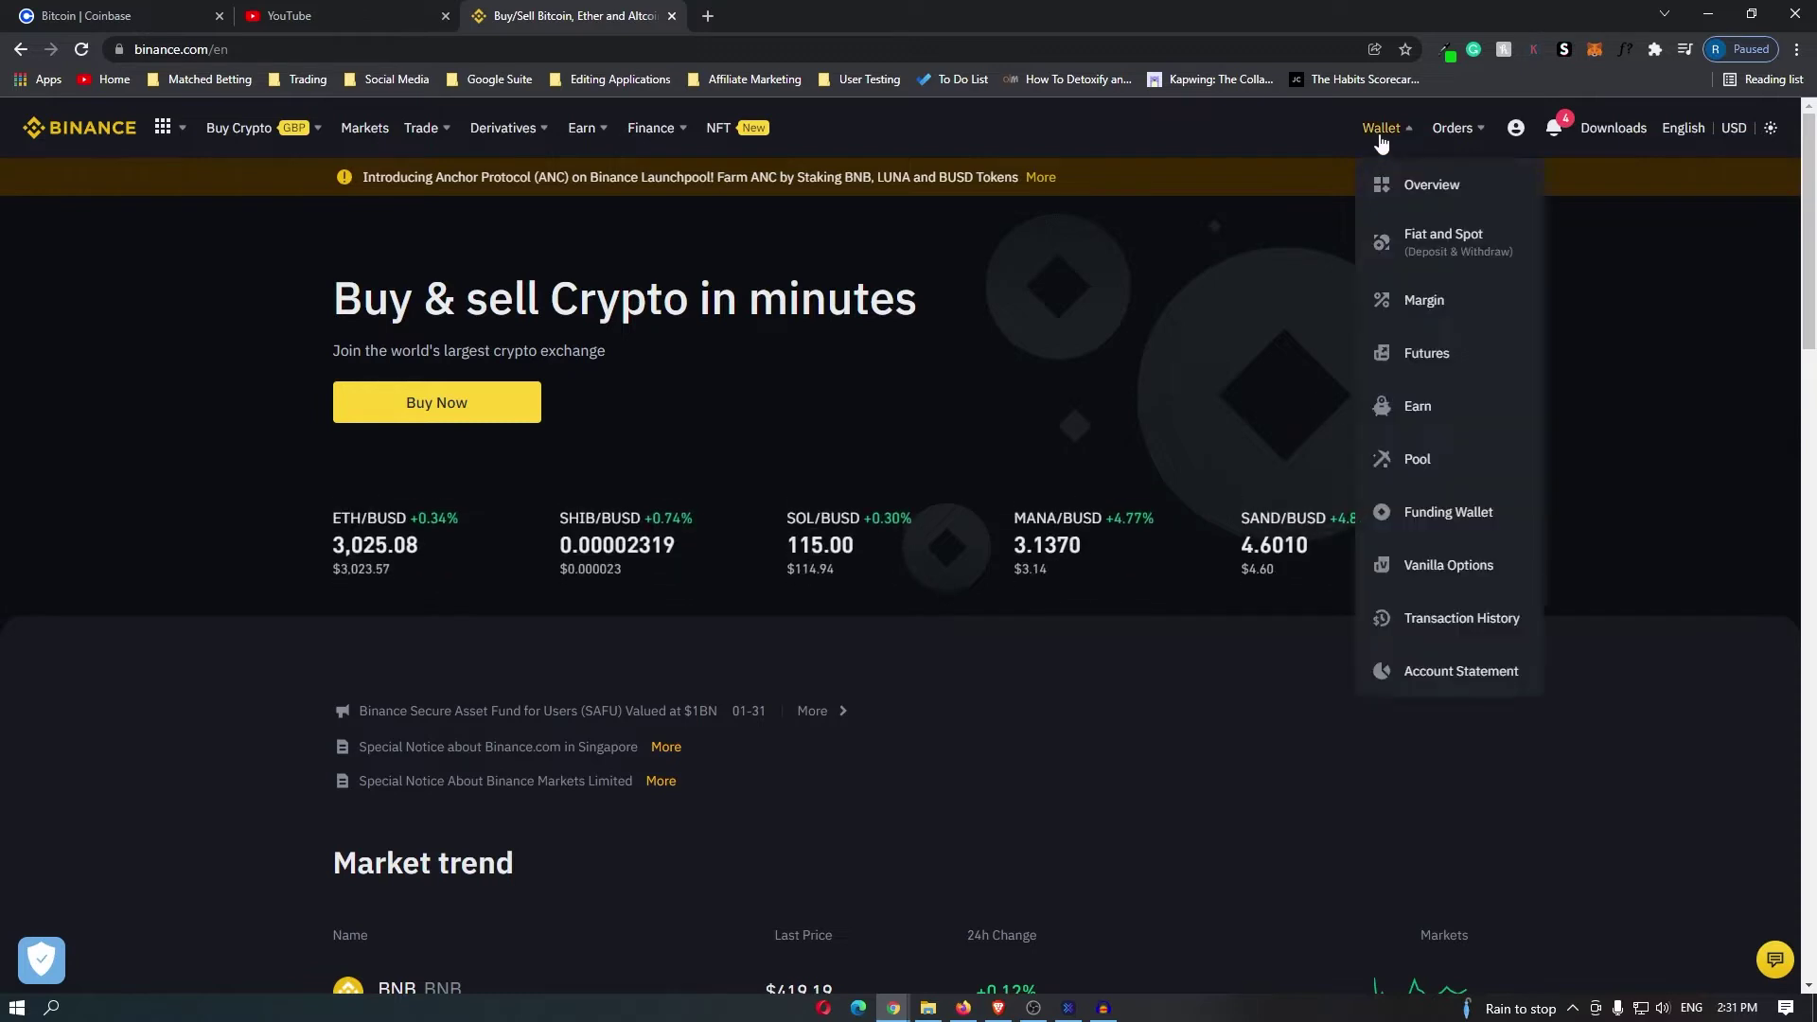
# - Open the Fiat and Spot balances page from Binance's Wallet menu
pyautogui.click(1420, 240)
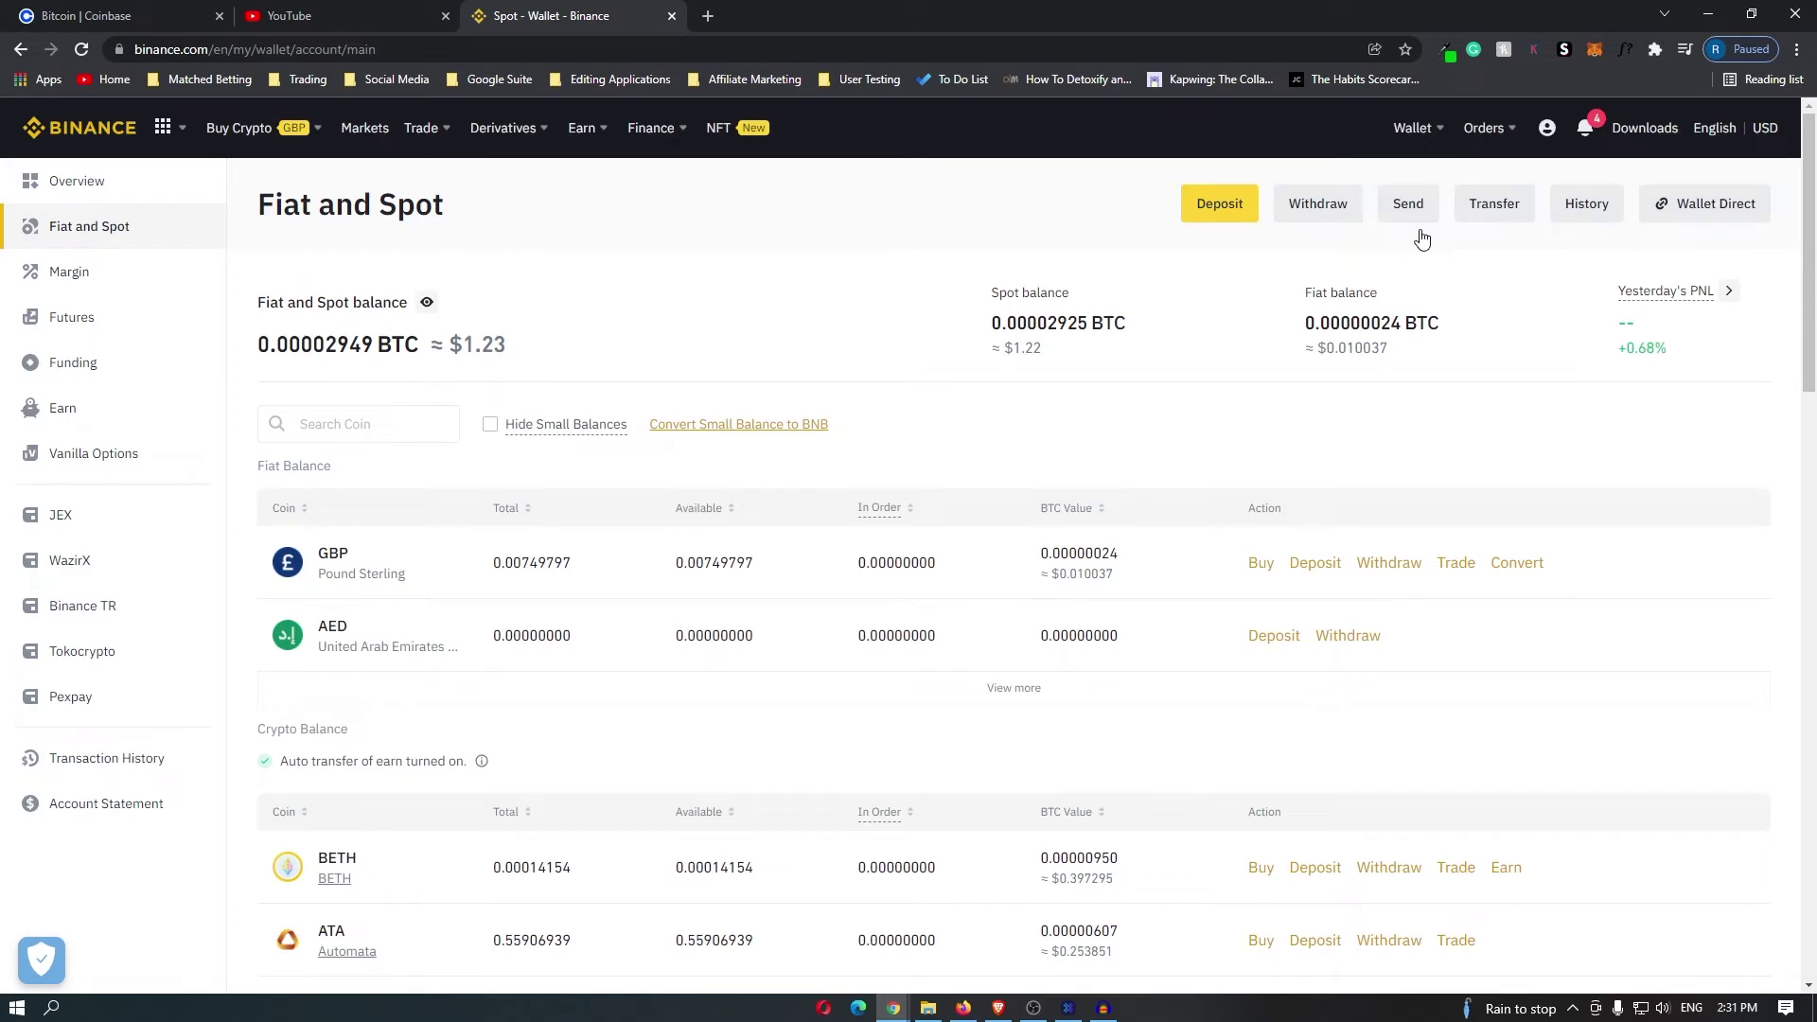
pyautogui.scroll(-3, 800, 499)
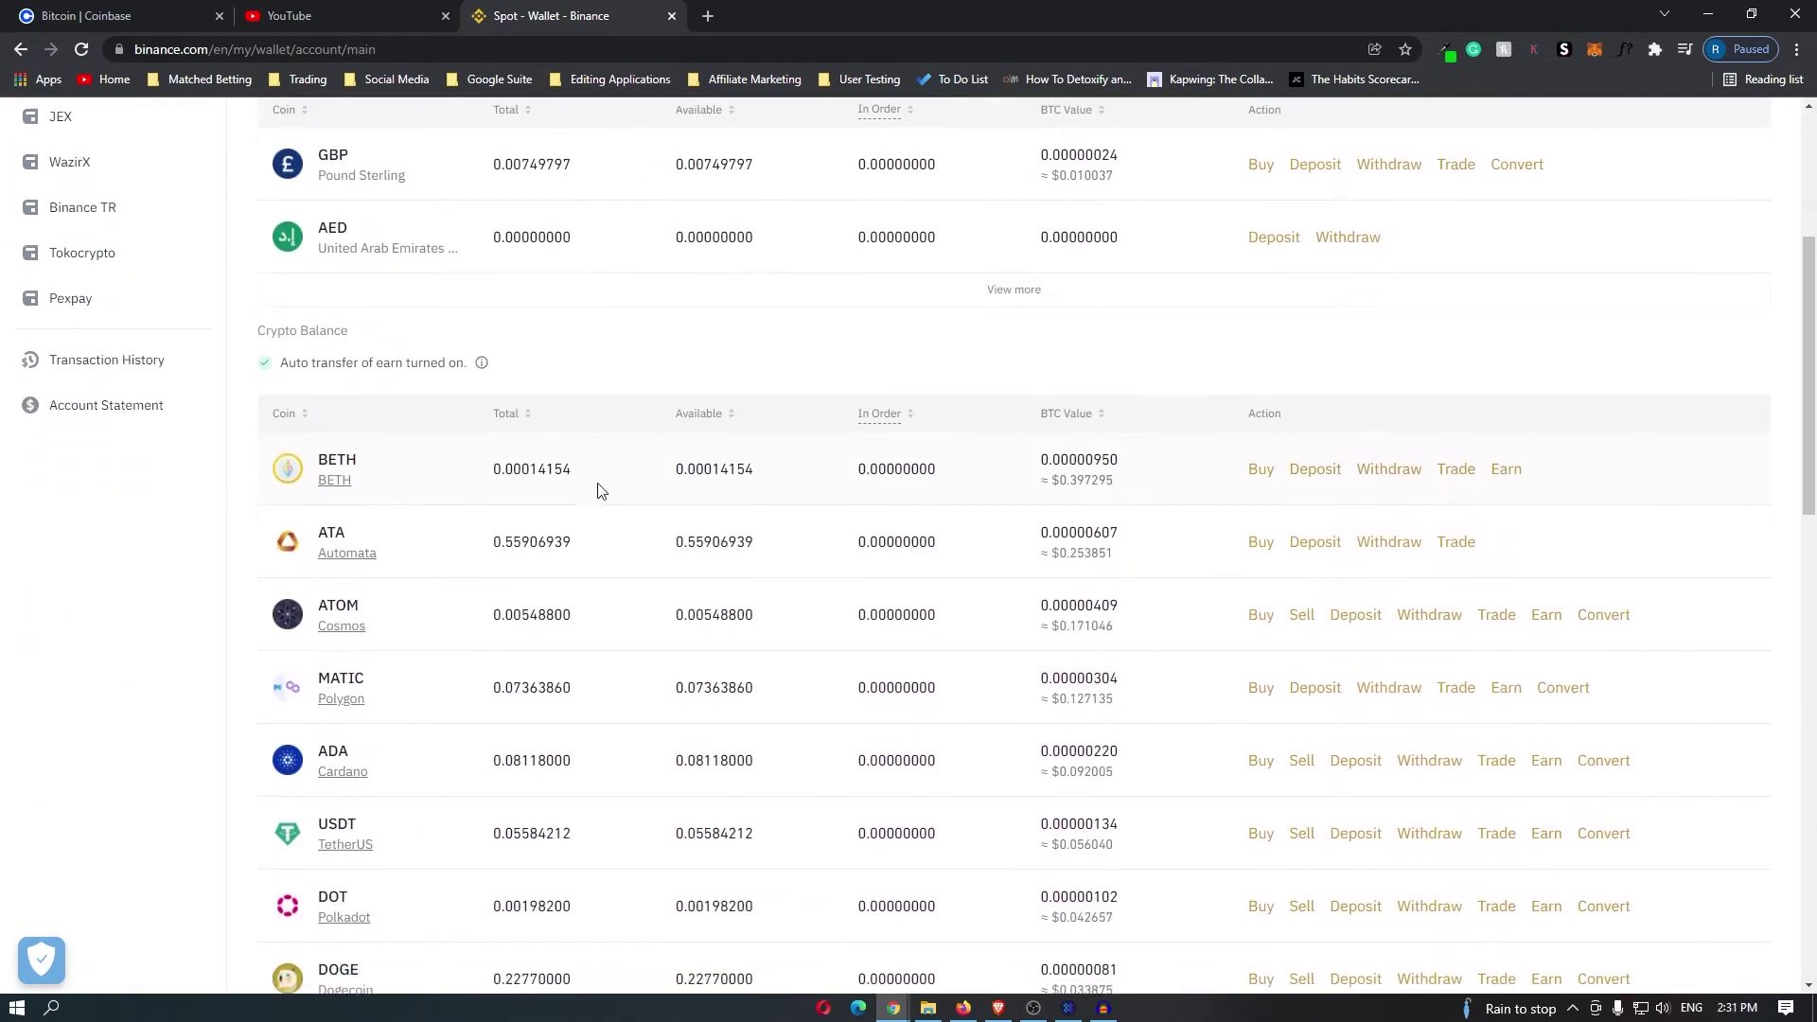
pyautogui.scroll(1, 598, 491)
pyautogui.scroll(-1, 526, 601)
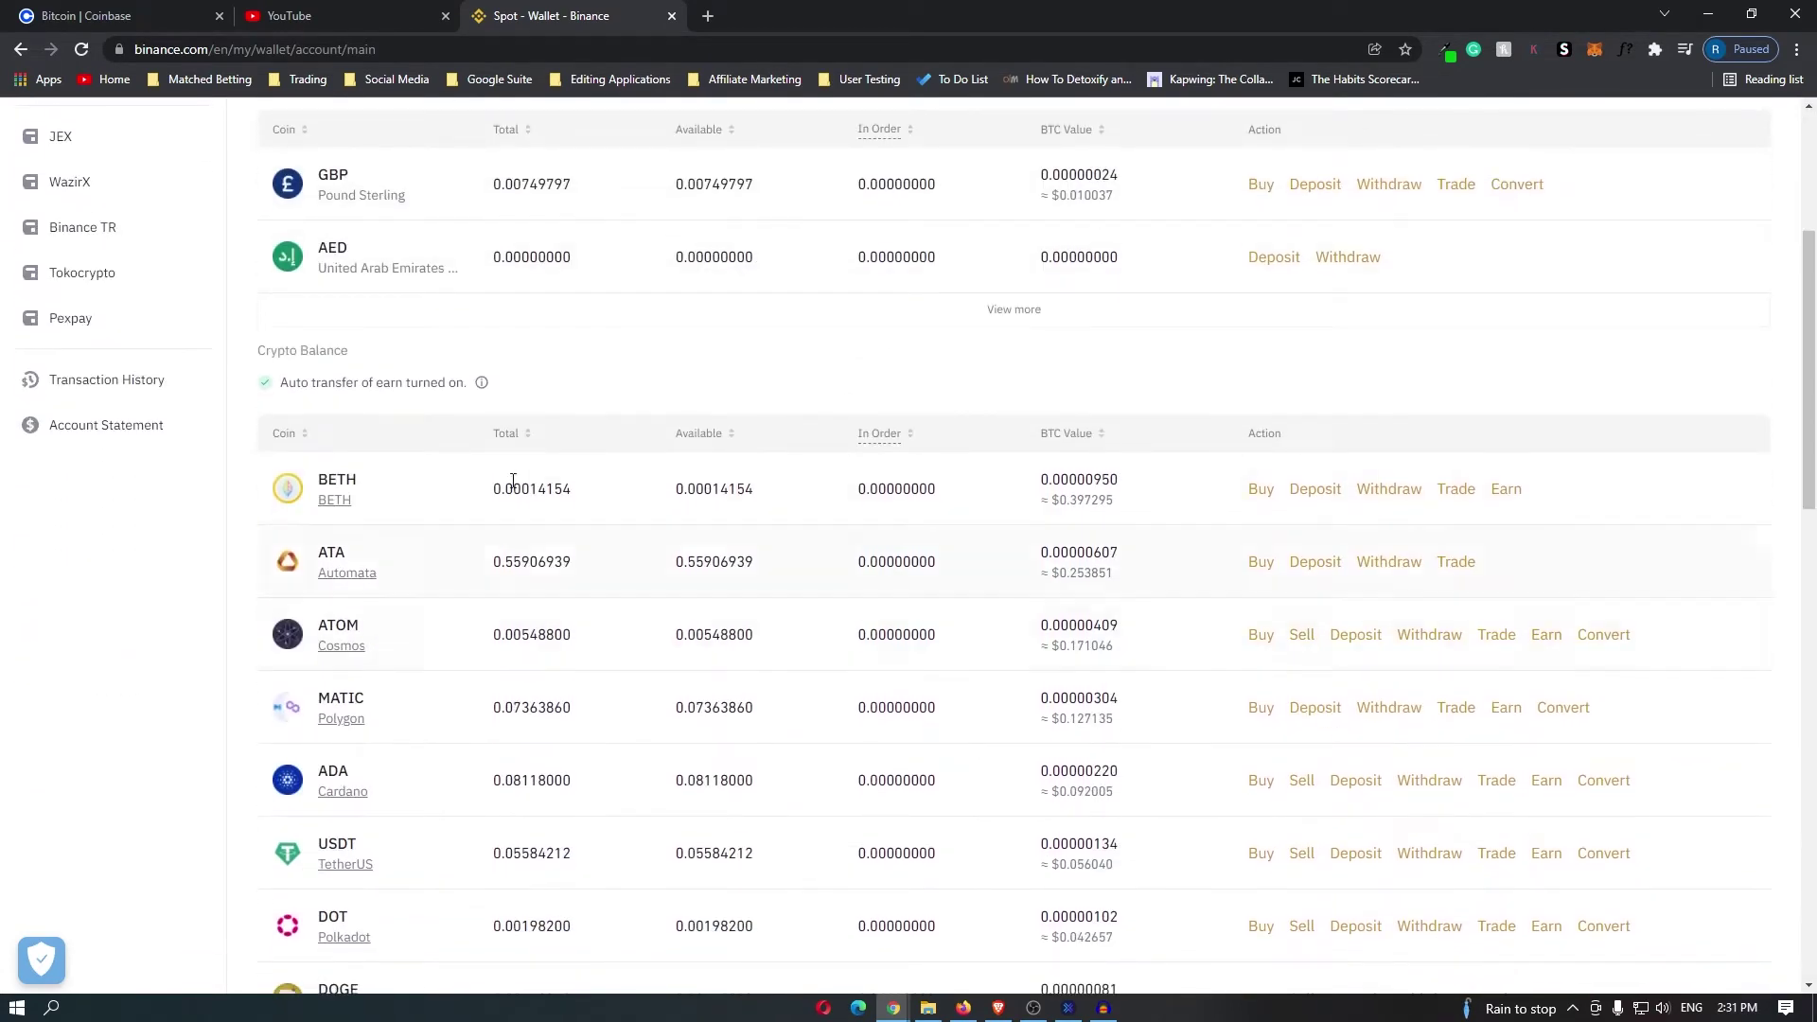
# - Start an ATOM withdrawal from the ATOM balance row and bring up the Exodus wallet
pyautogui.moveTo(325, 624); pyautogui.dragTo(639, 632)
pyautogui.click(639, 632)
pyautogui.click(1429, 648)
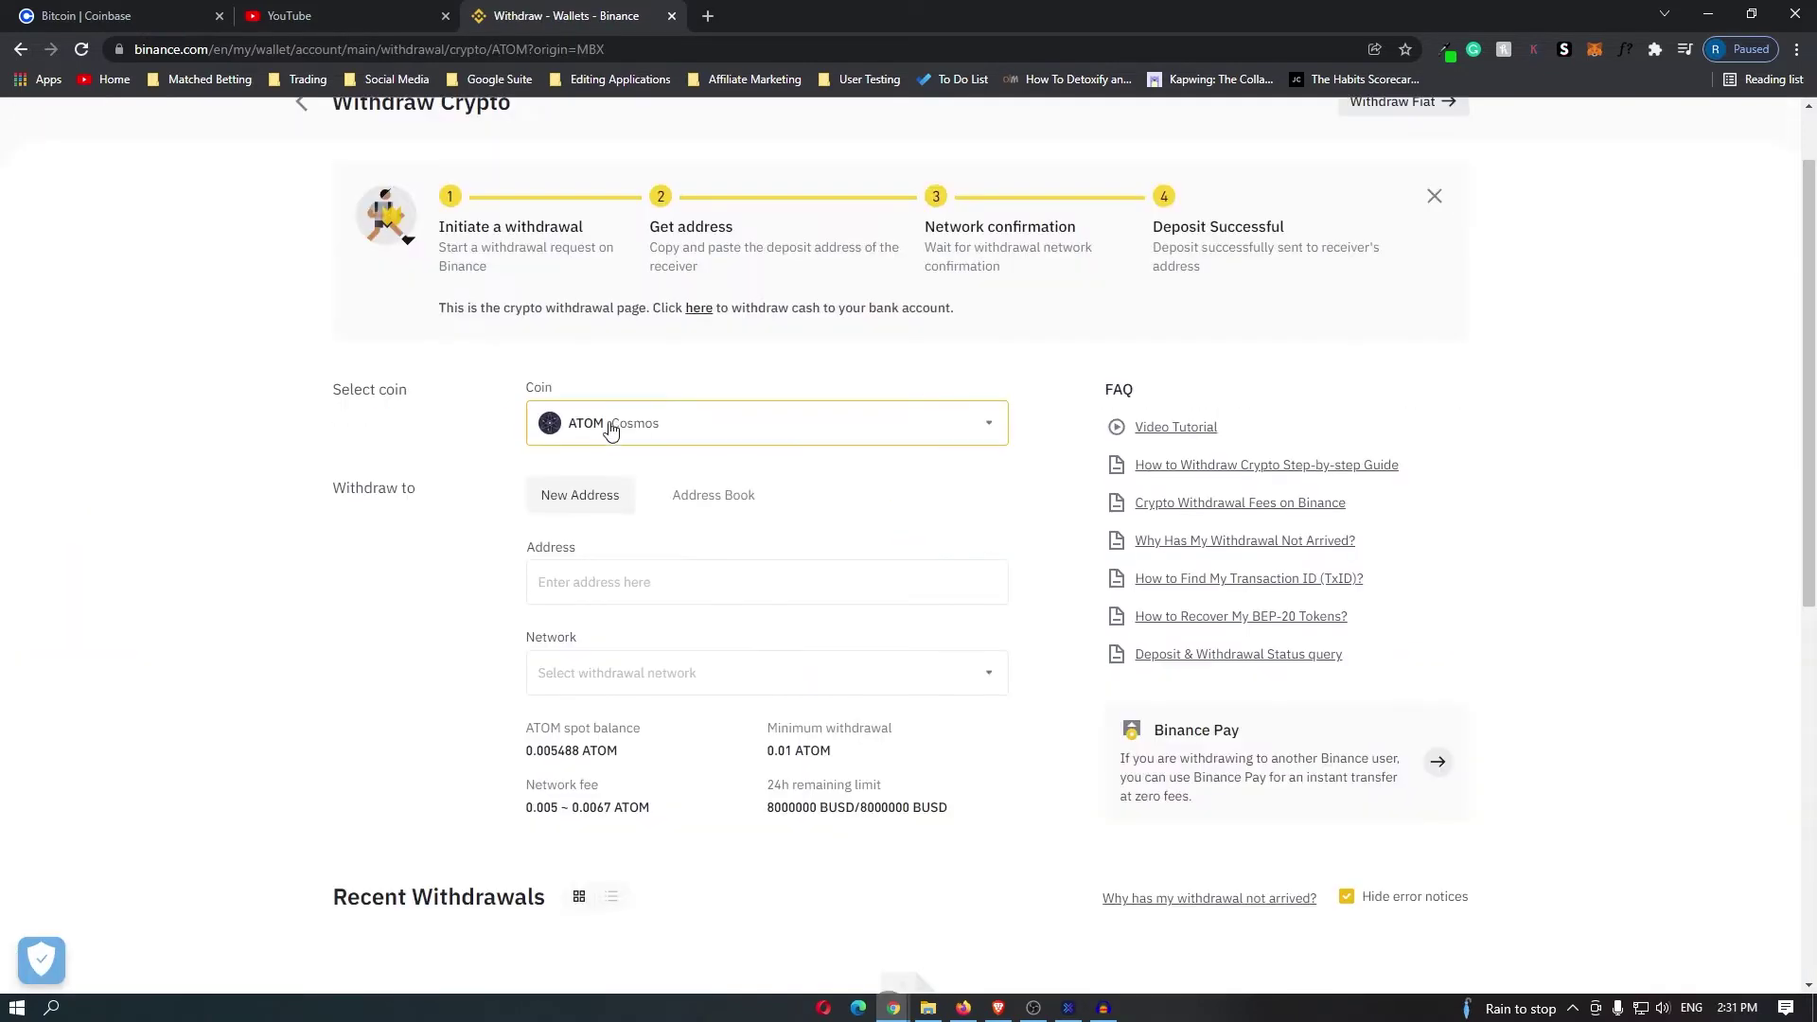
pyautogui.click(1067, 1008)
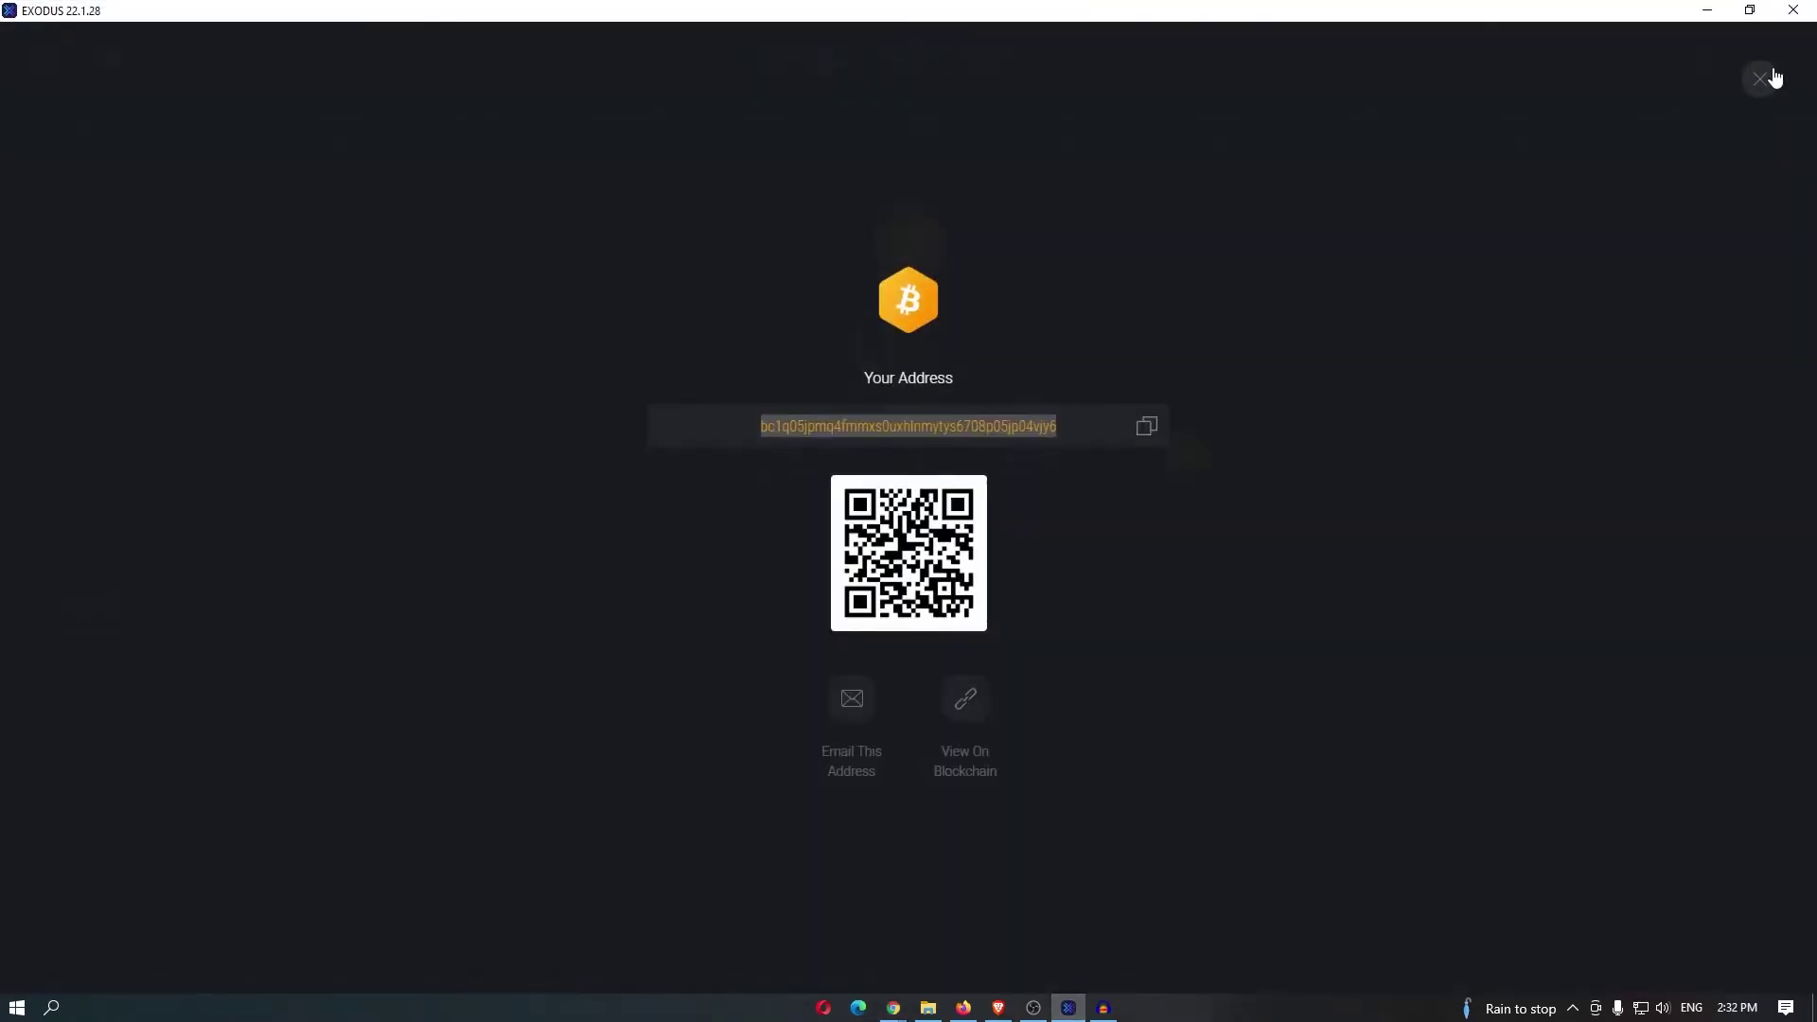
# - Close the Exodus Bitcoin receive overlay and settle on the zero-balance Cosmos (ATOM) wallet
pyautogui.click(1766, 74)
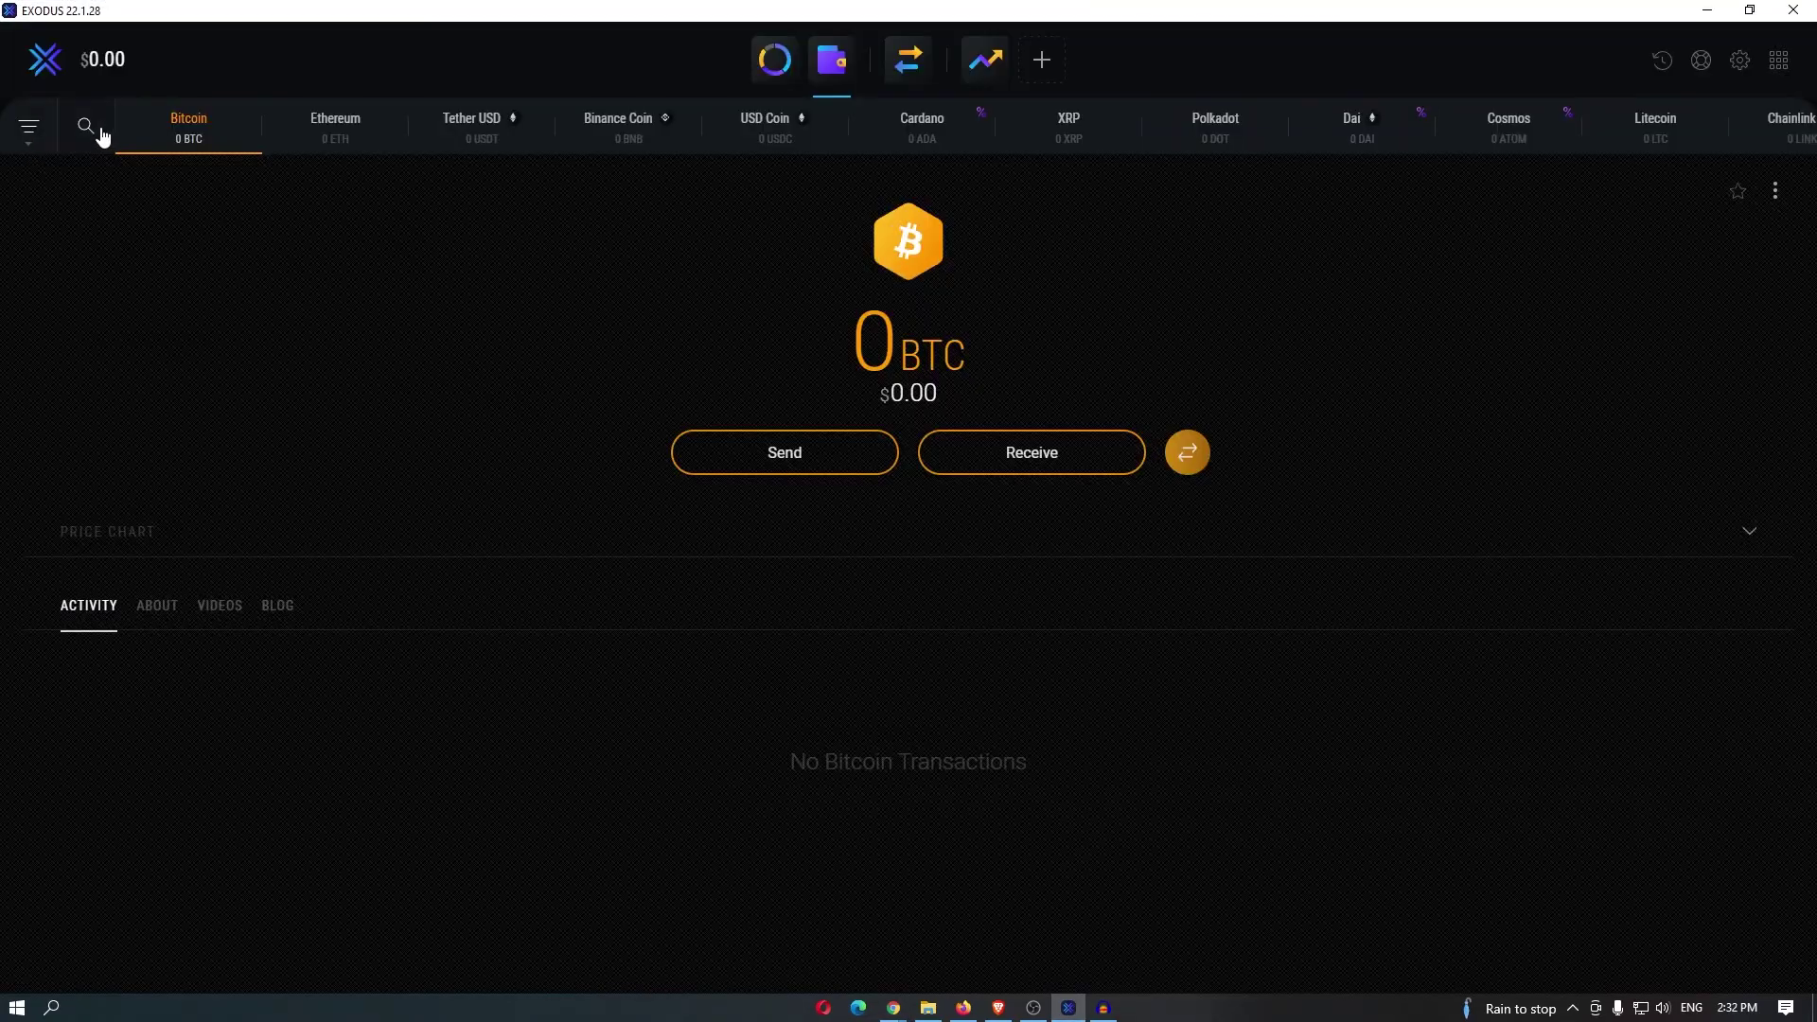
pyautogui.click(1509, 135)
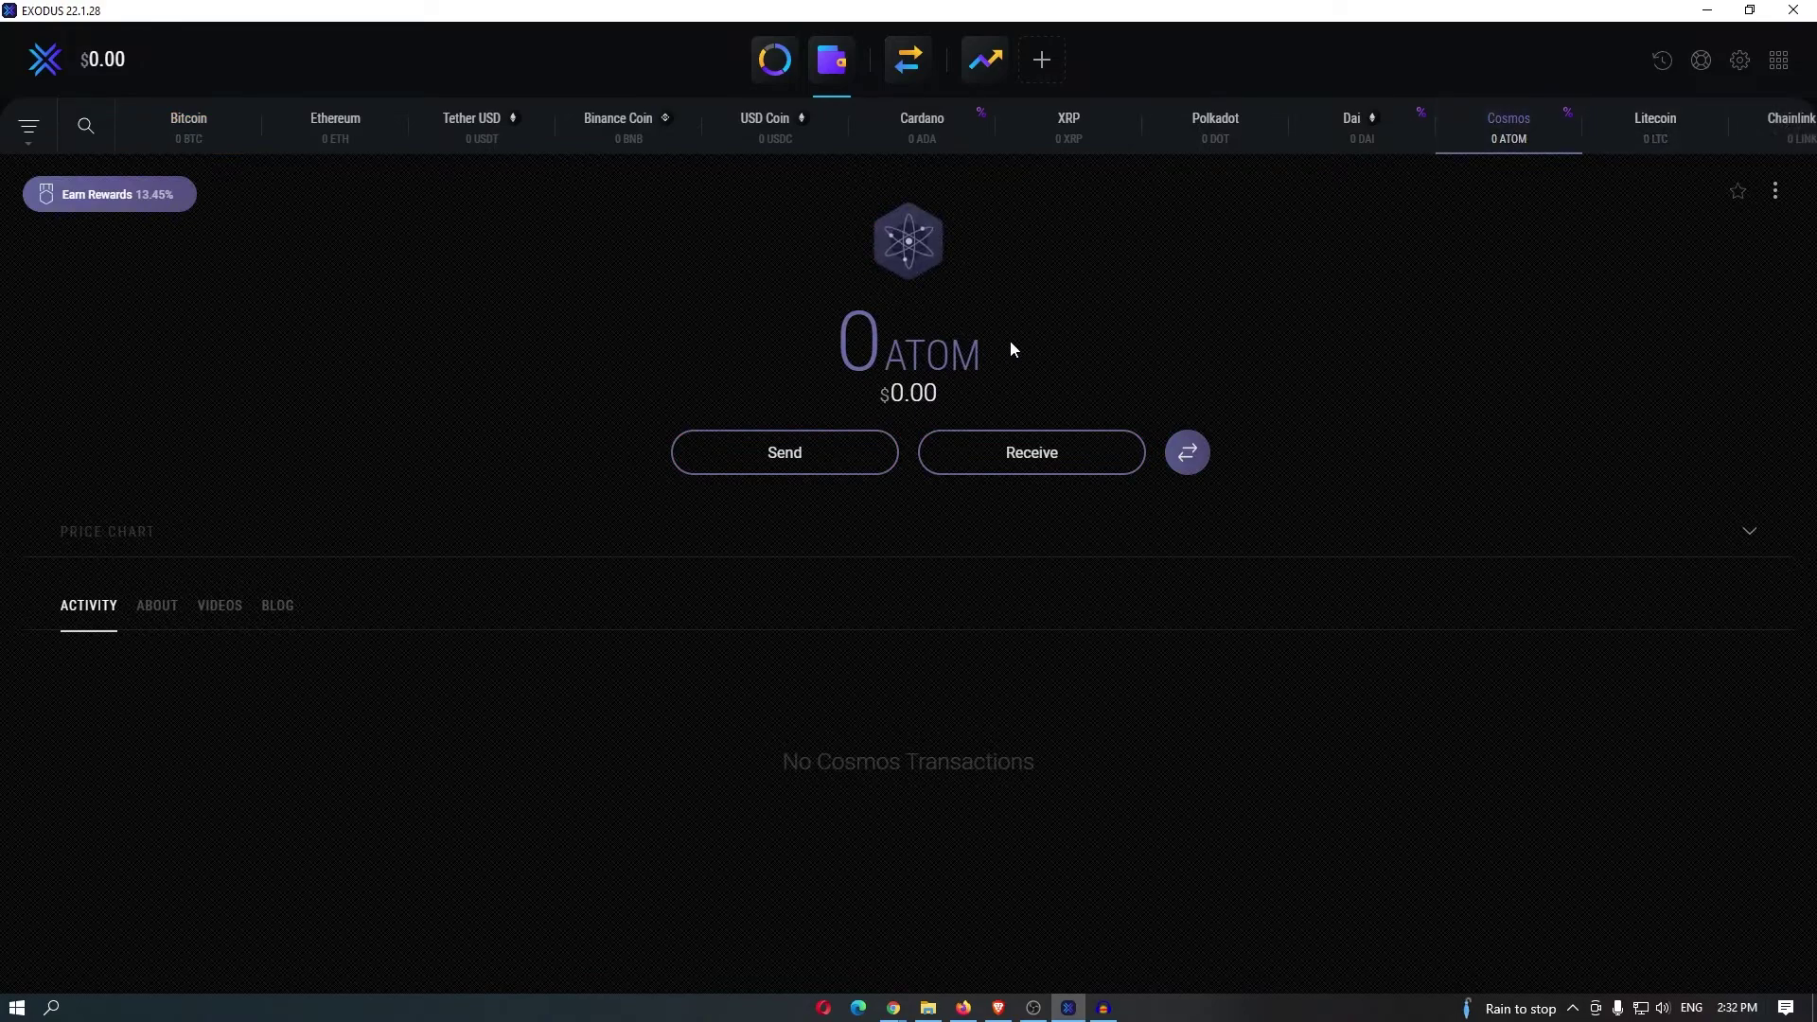
pyautogui.click(189, 124)
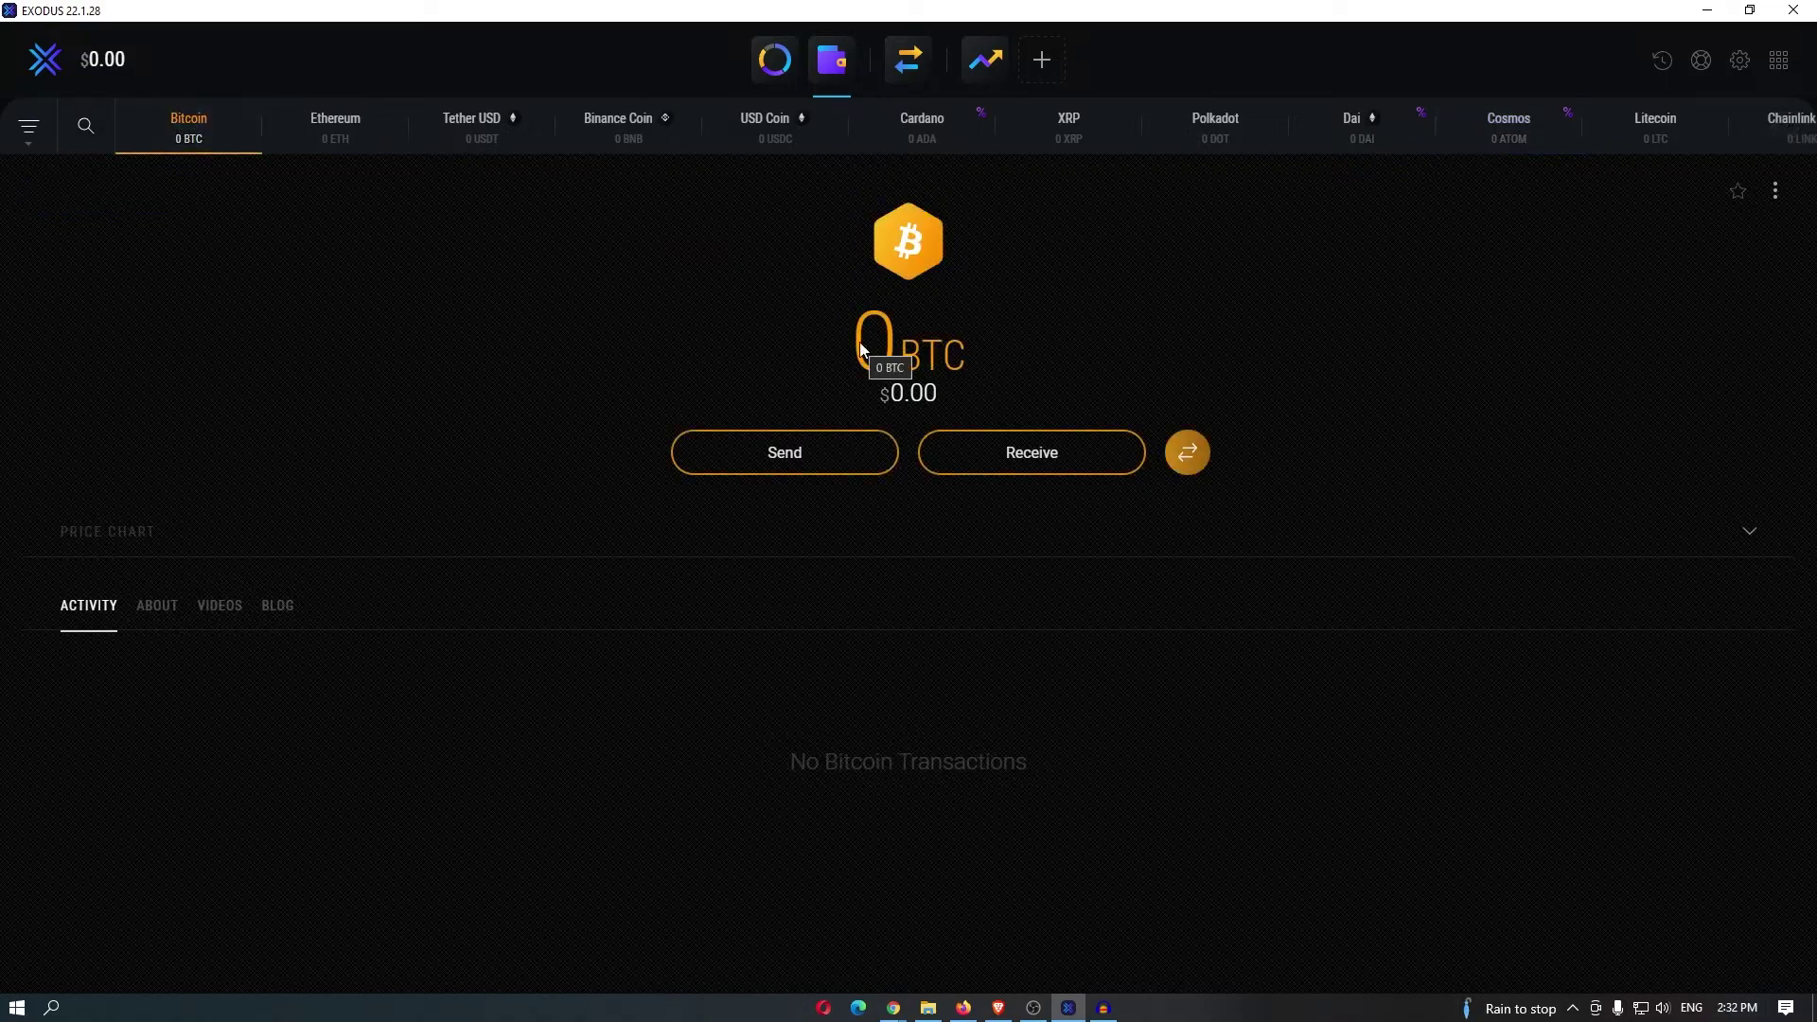
pyautogui.click(1511, 131)
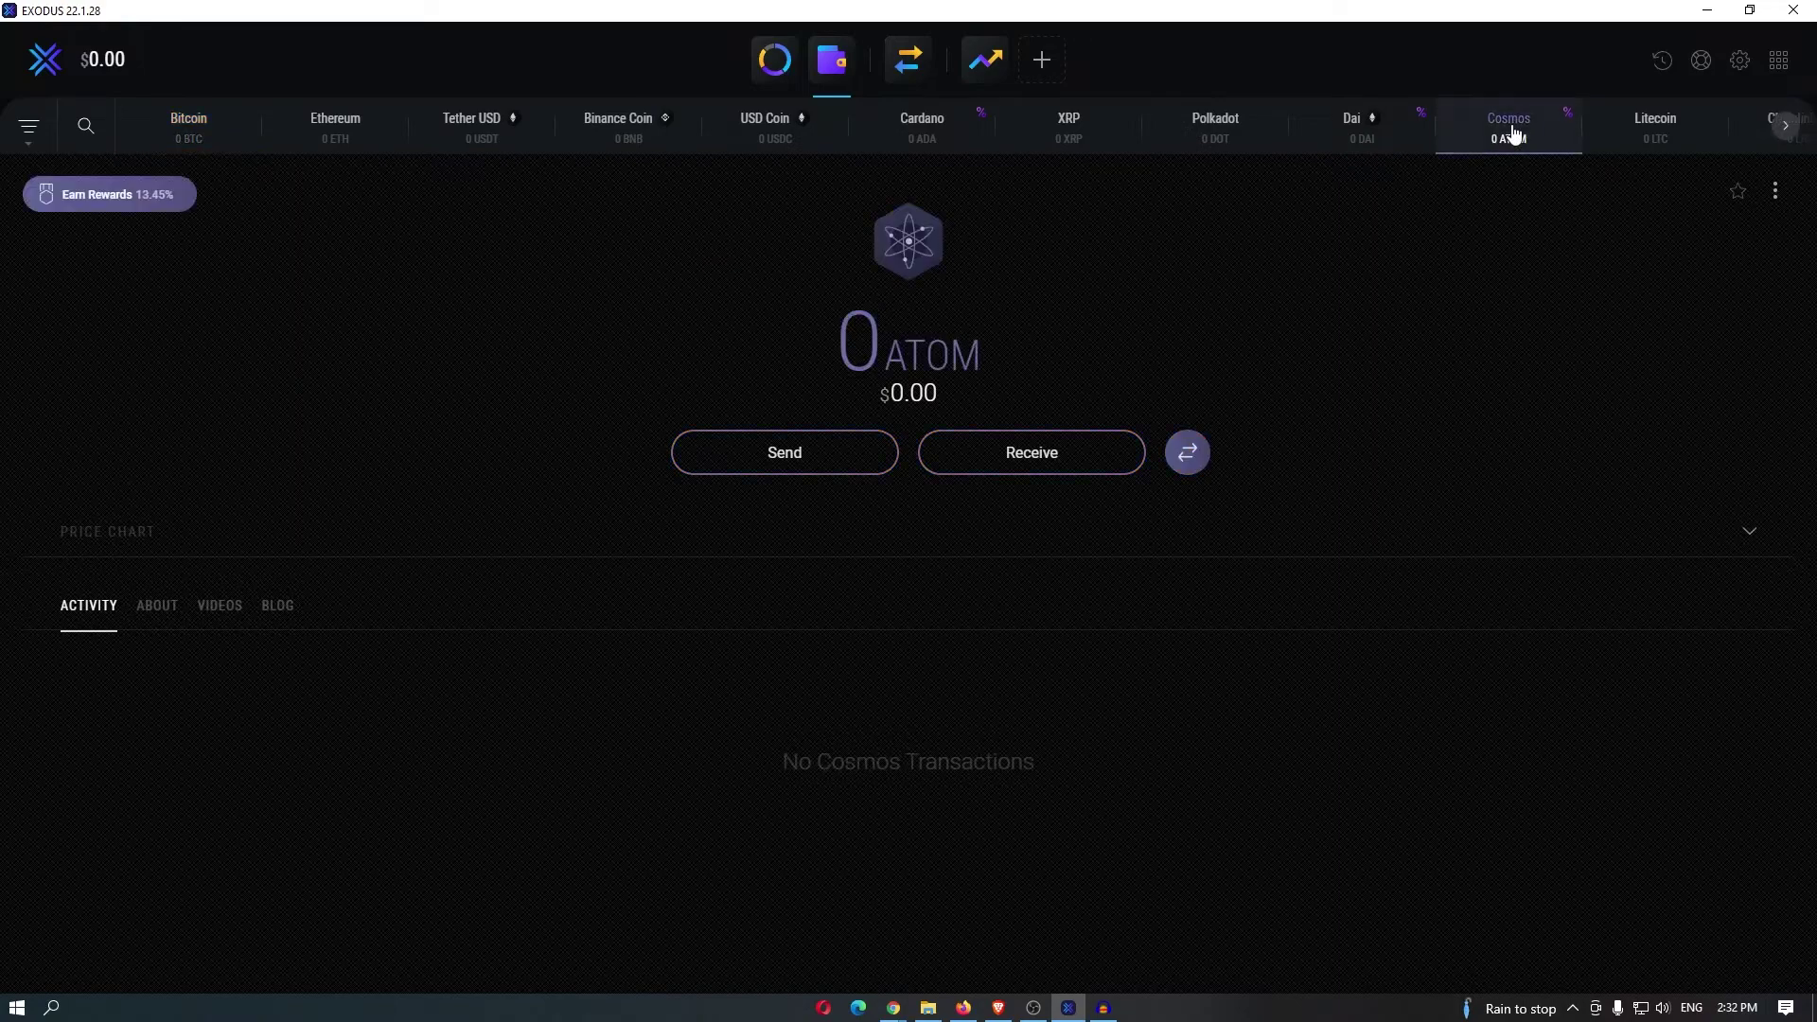
# - Reveal and copy the Exodus Cosmos receive address, then focus Binance's Address field
pyautogui.click(1004, 454)
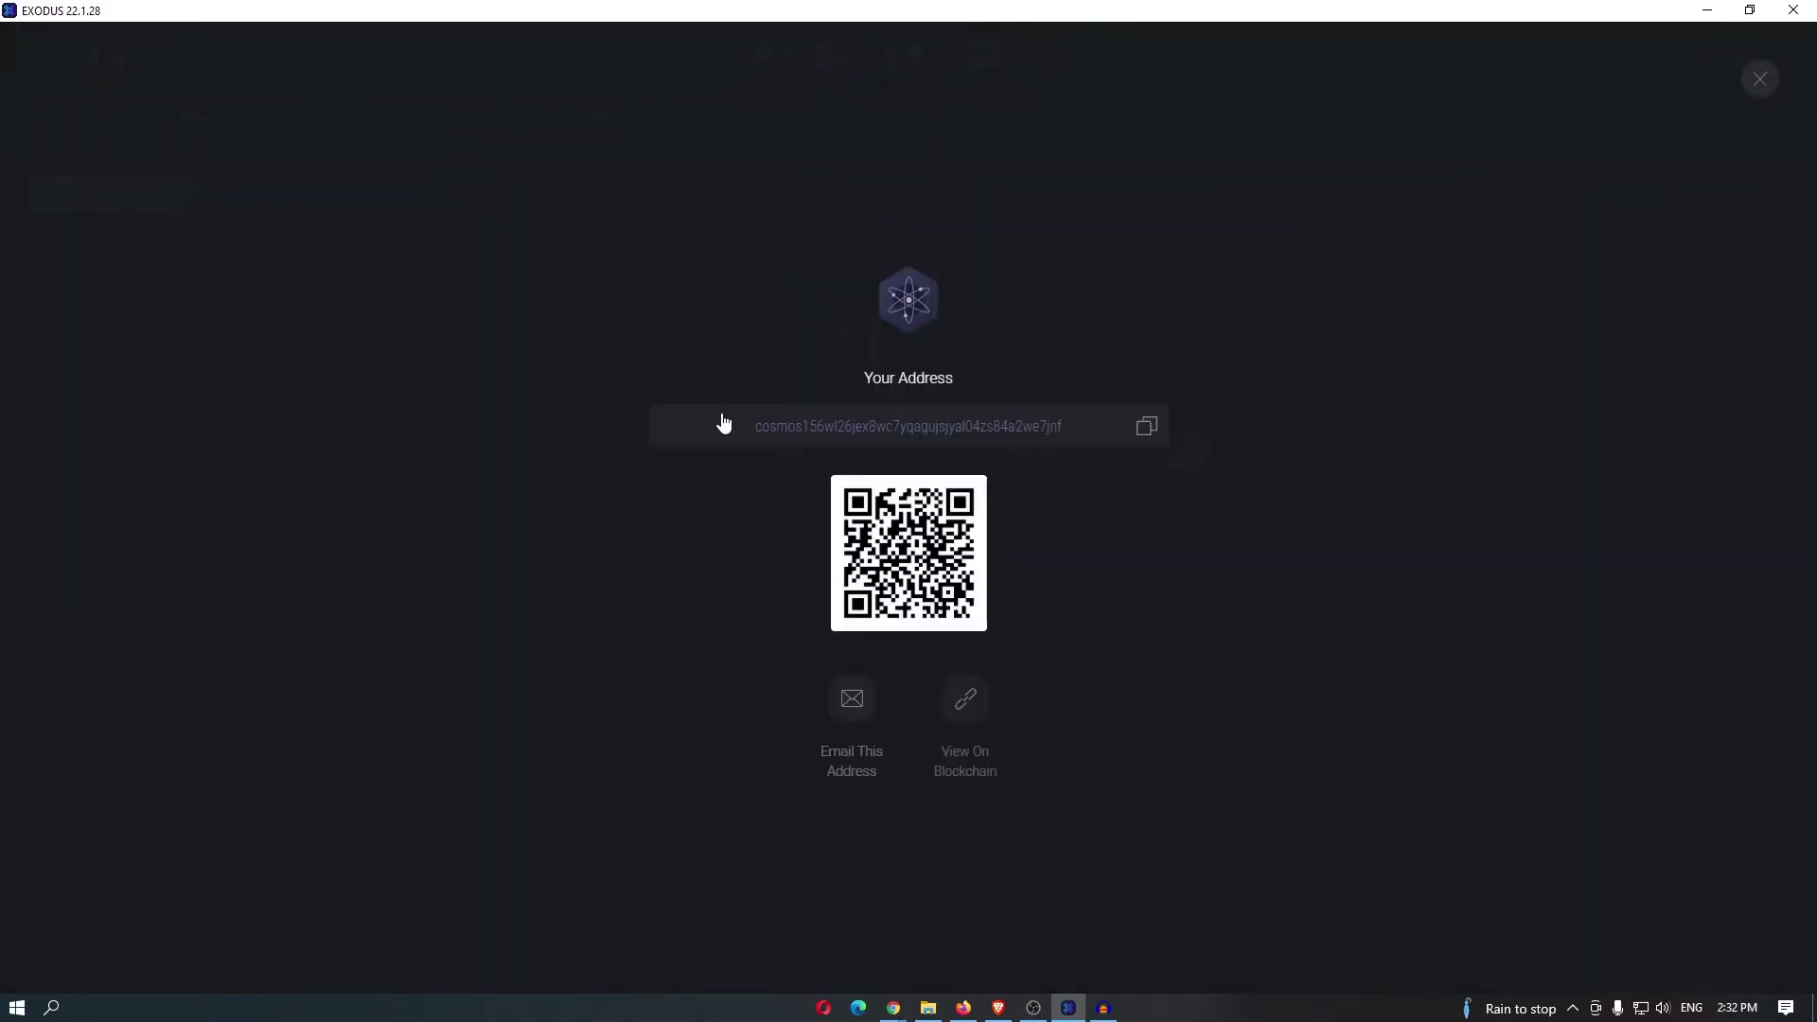
pyautogui.click(725, 428)
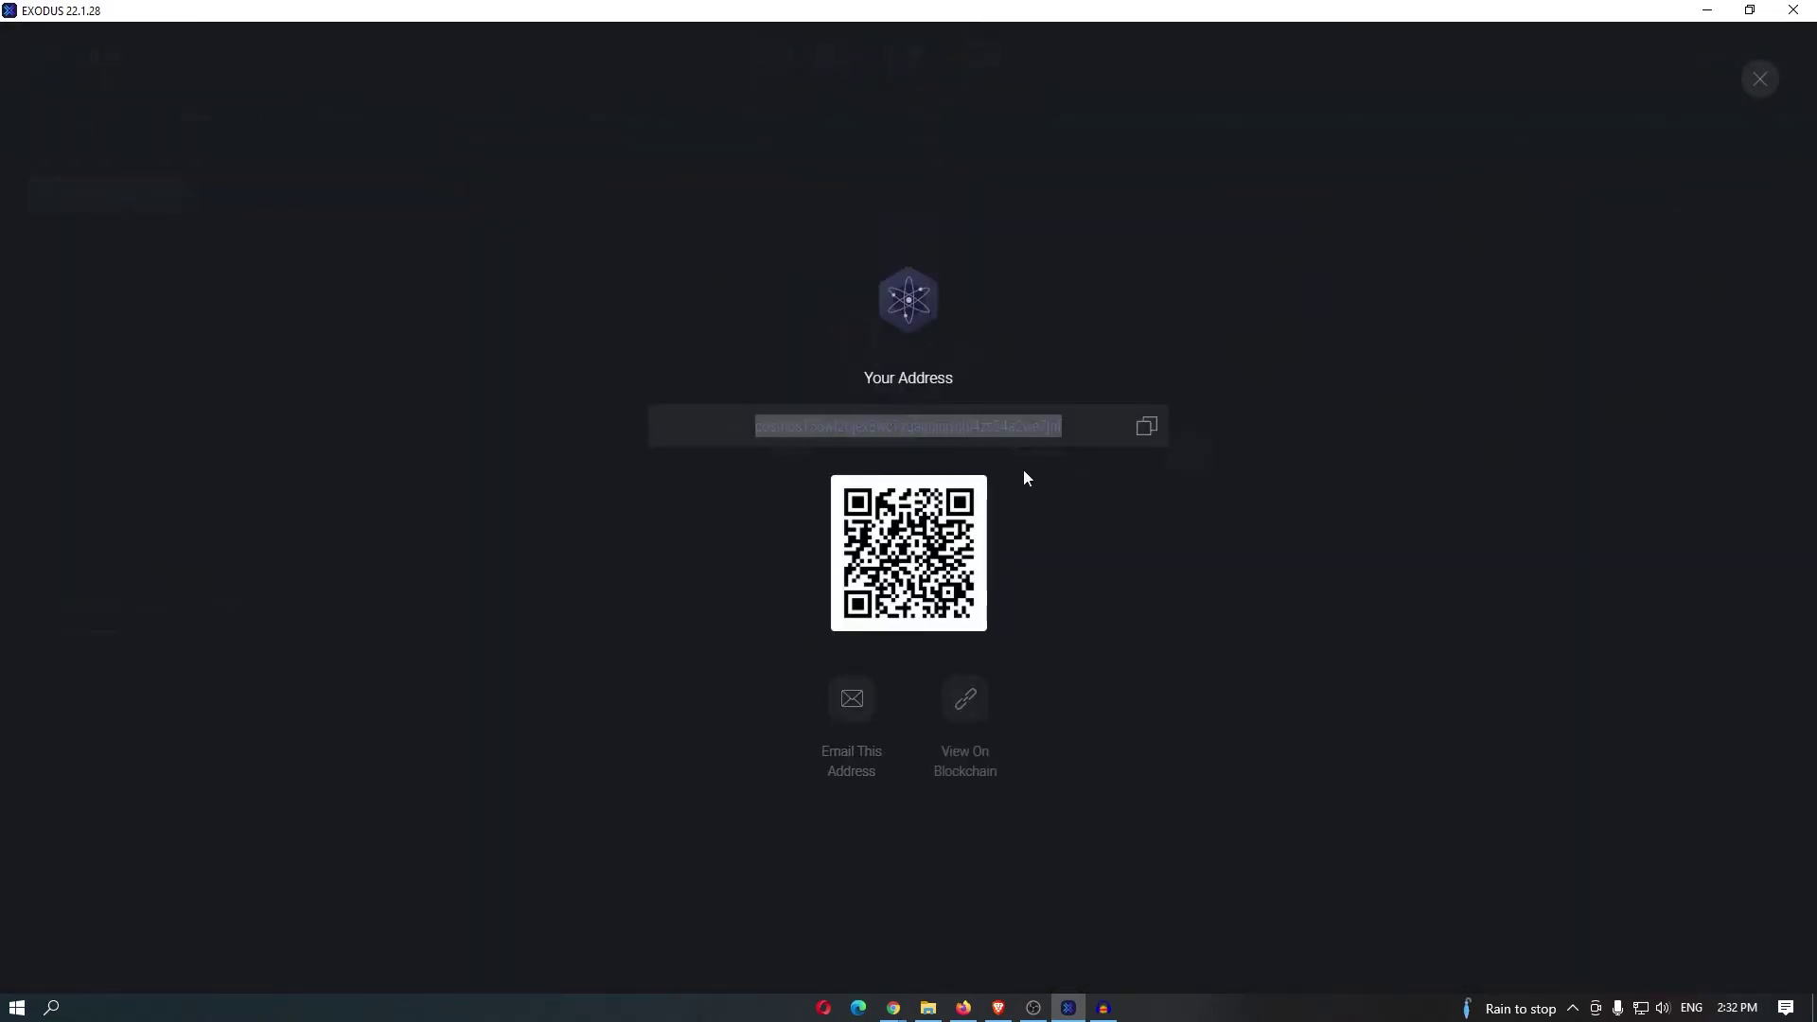
pyautogui.hotkey('alt', 'Tab')
pyautogui.click(604, 587)
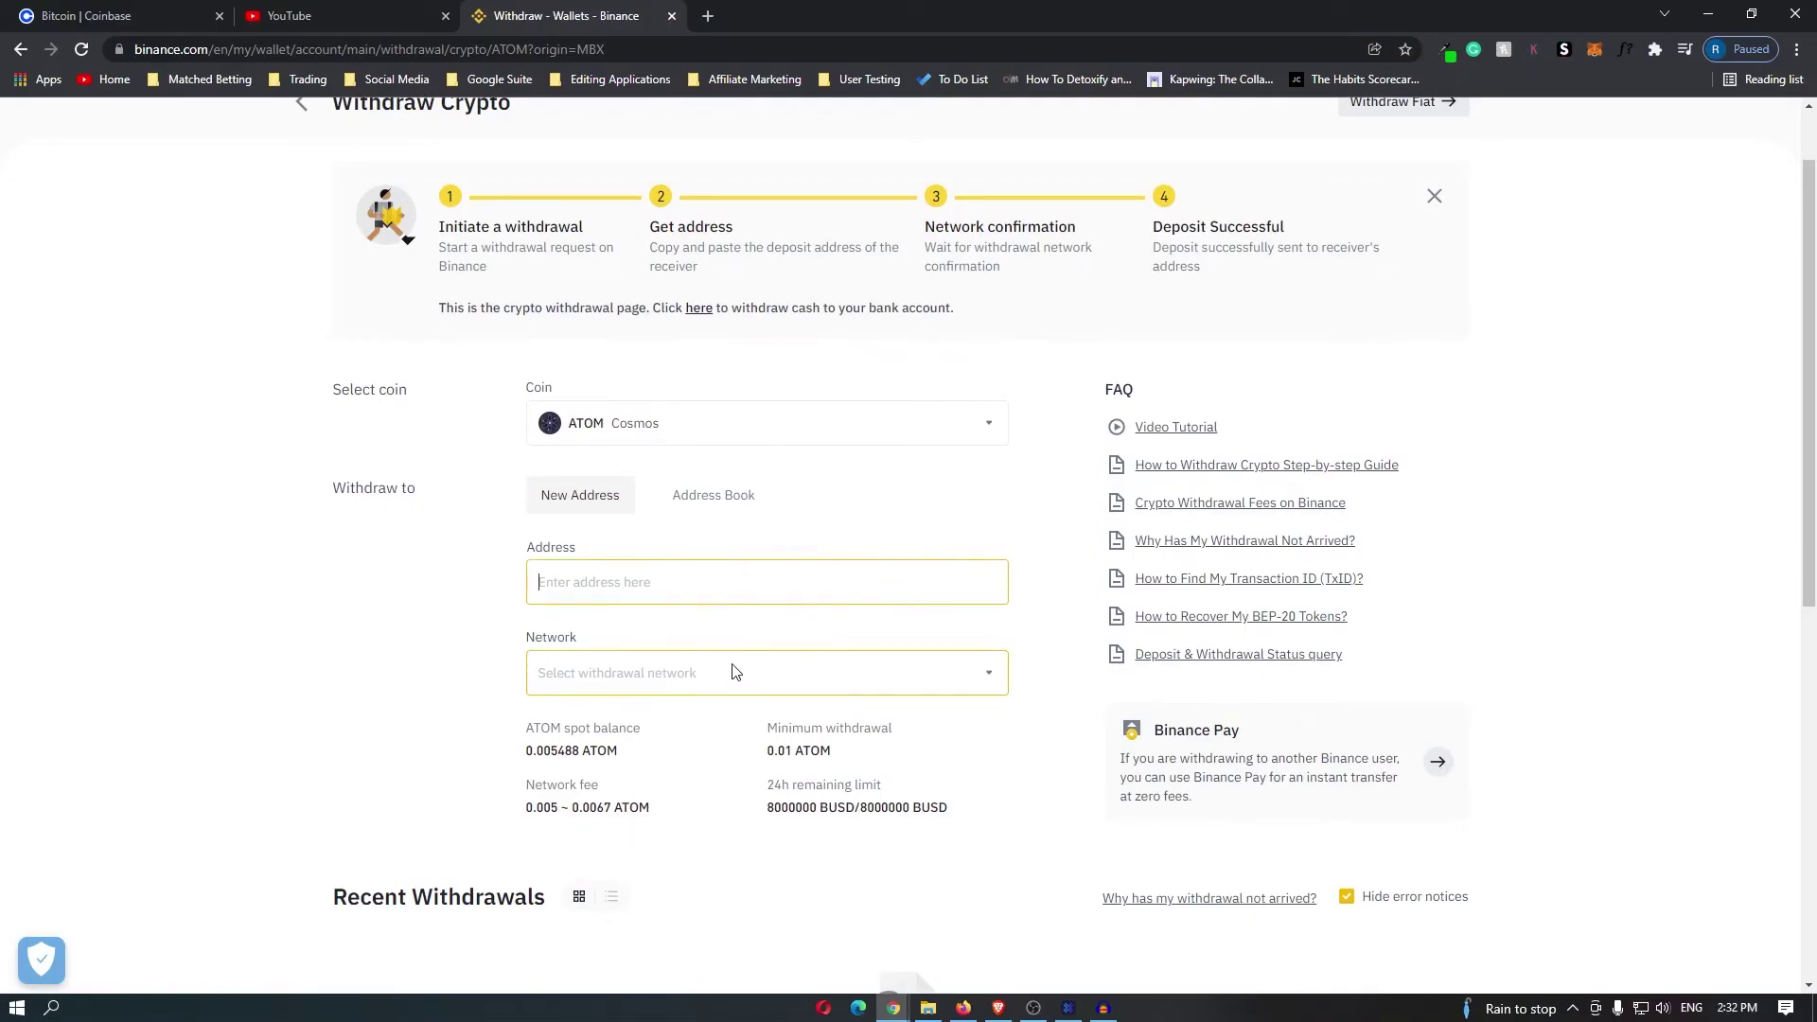
# - Paste the Cosmos address, dismiss the MEMO warning and select the ATOM Cosmos network
pyautogui.hotkey('ctrl', 'v')
pyautogui.click(901, 650)
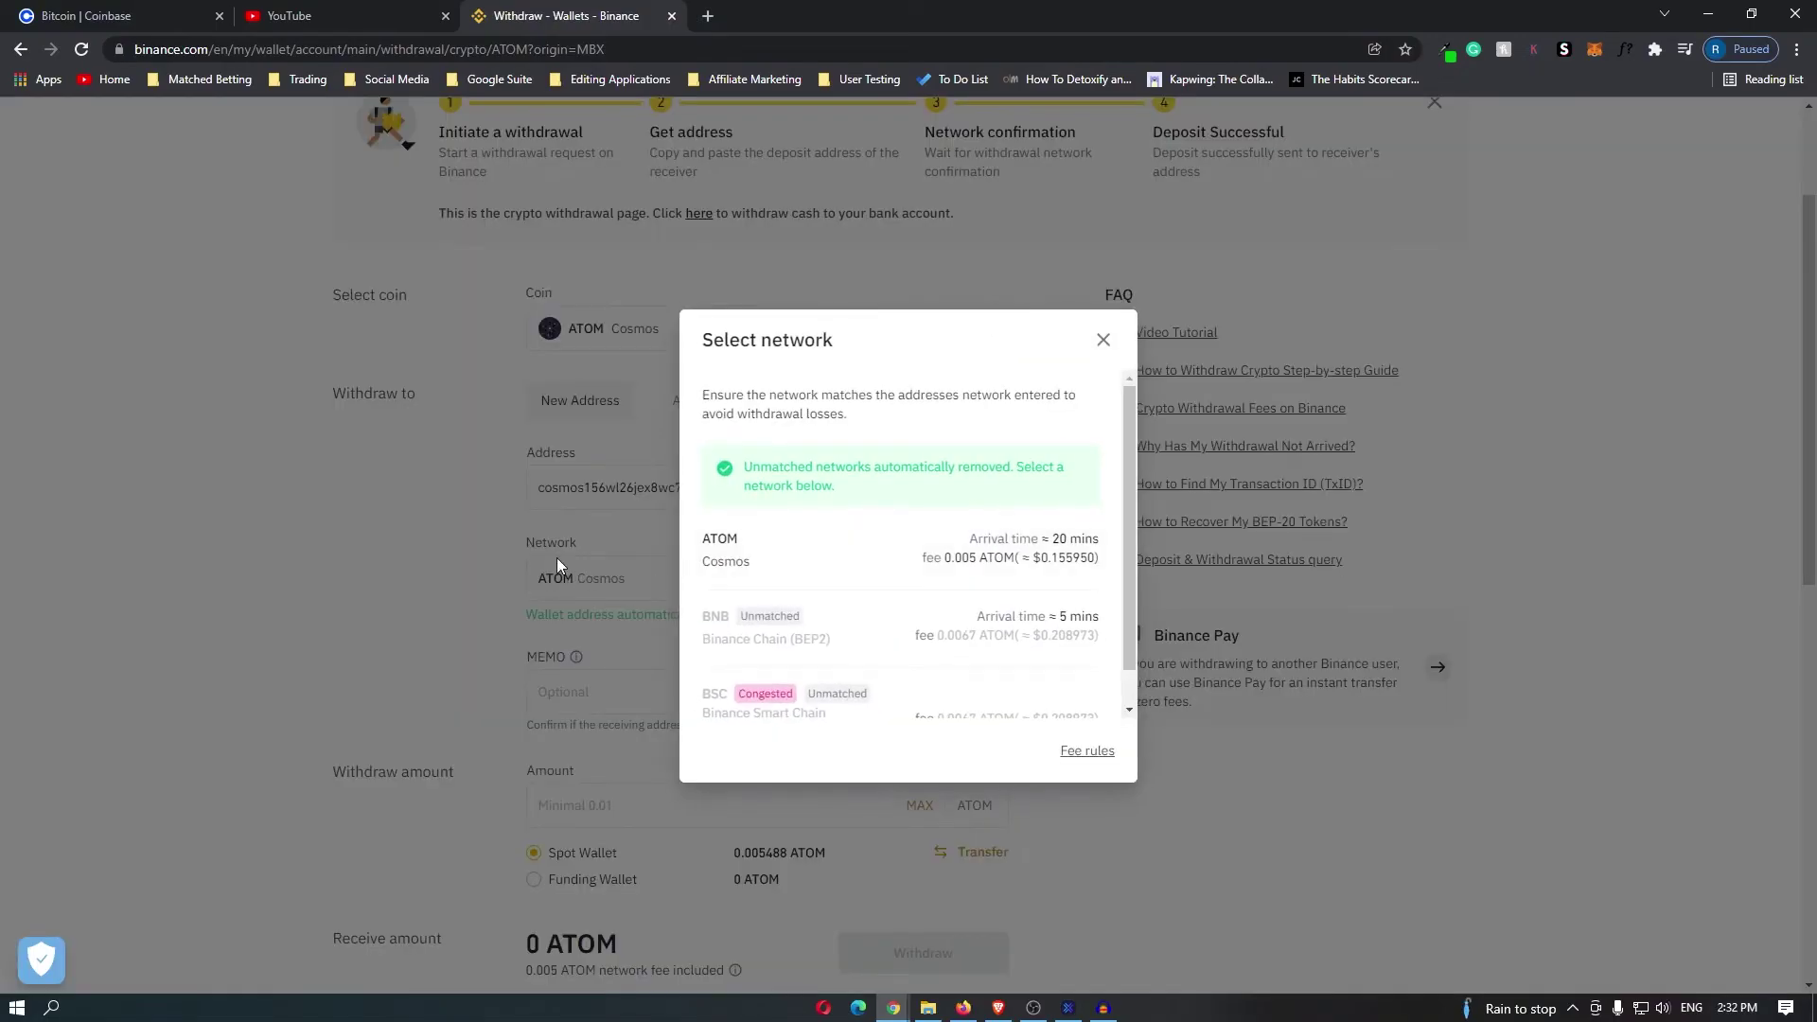
pyautogui.click(541, 617)
pyautogui.moveTo(552, 616); pyautogui.dragTo(835, 628)
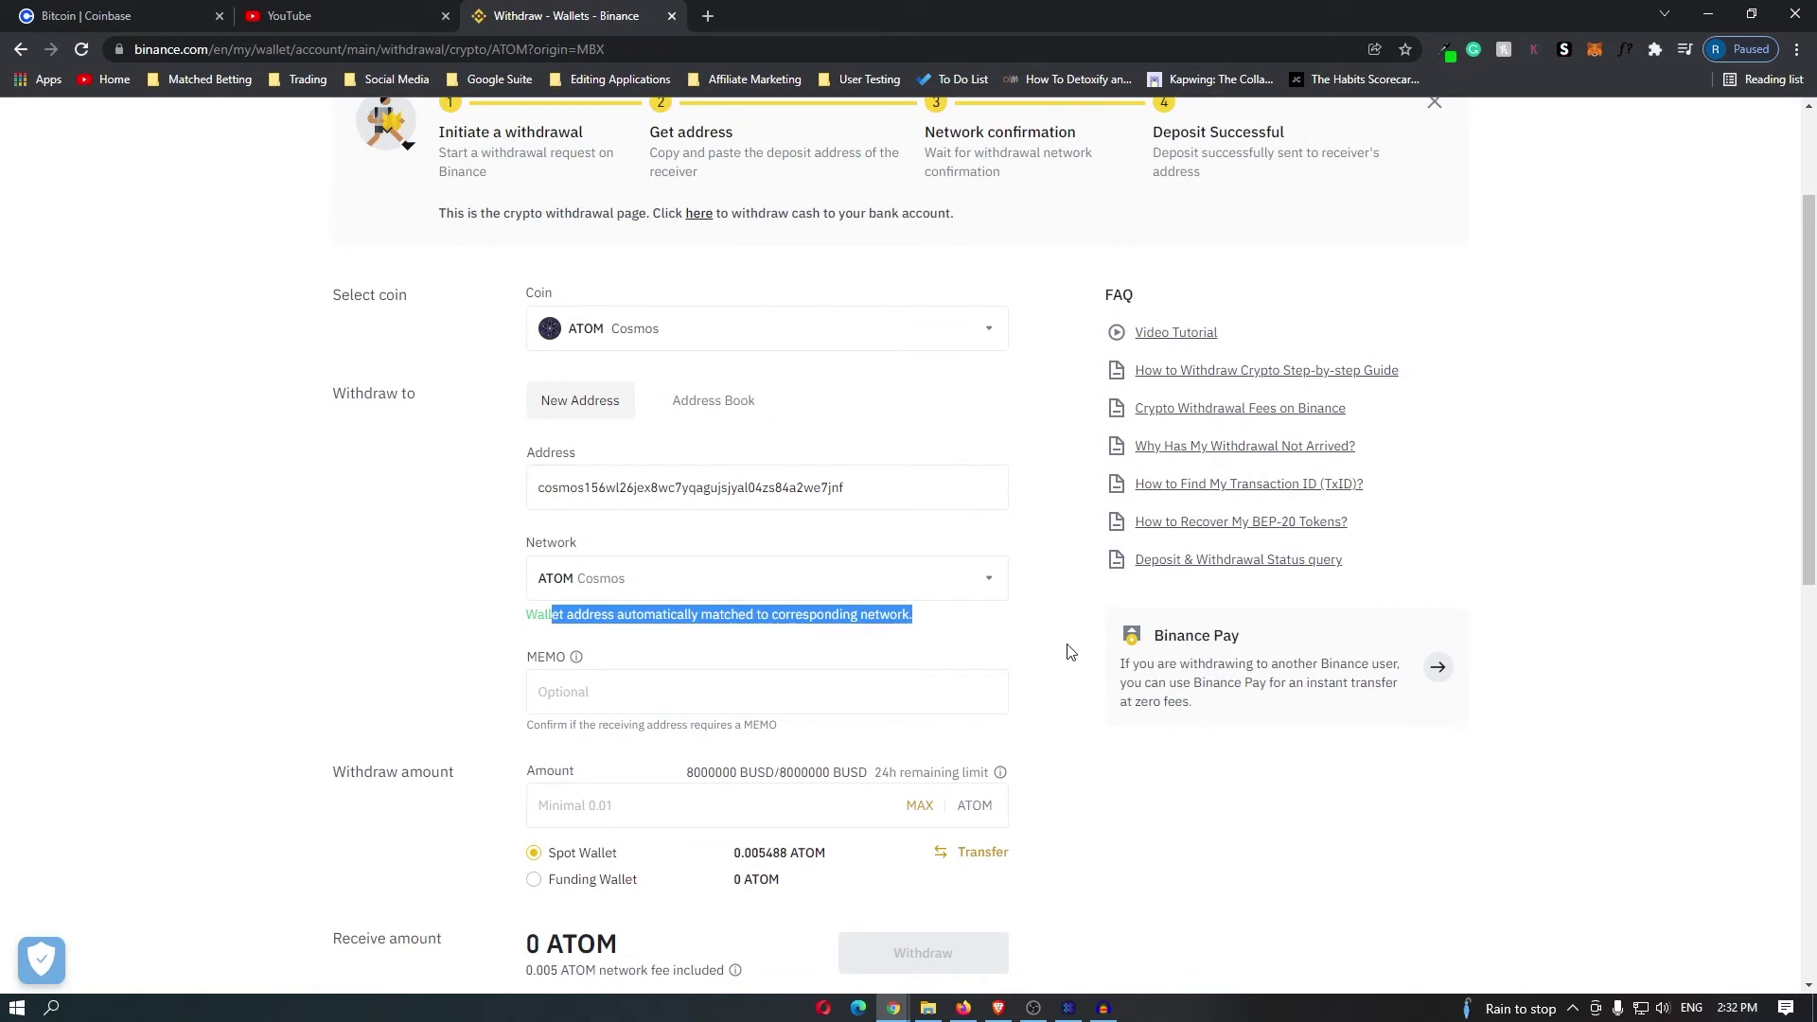
pyautogui.scroll(-2, 995, 653)
# - Enter 100 ATOM, showing 99.995 ATOM receivable and an exceeds-balance warning
pyautogui.click(856, 528)
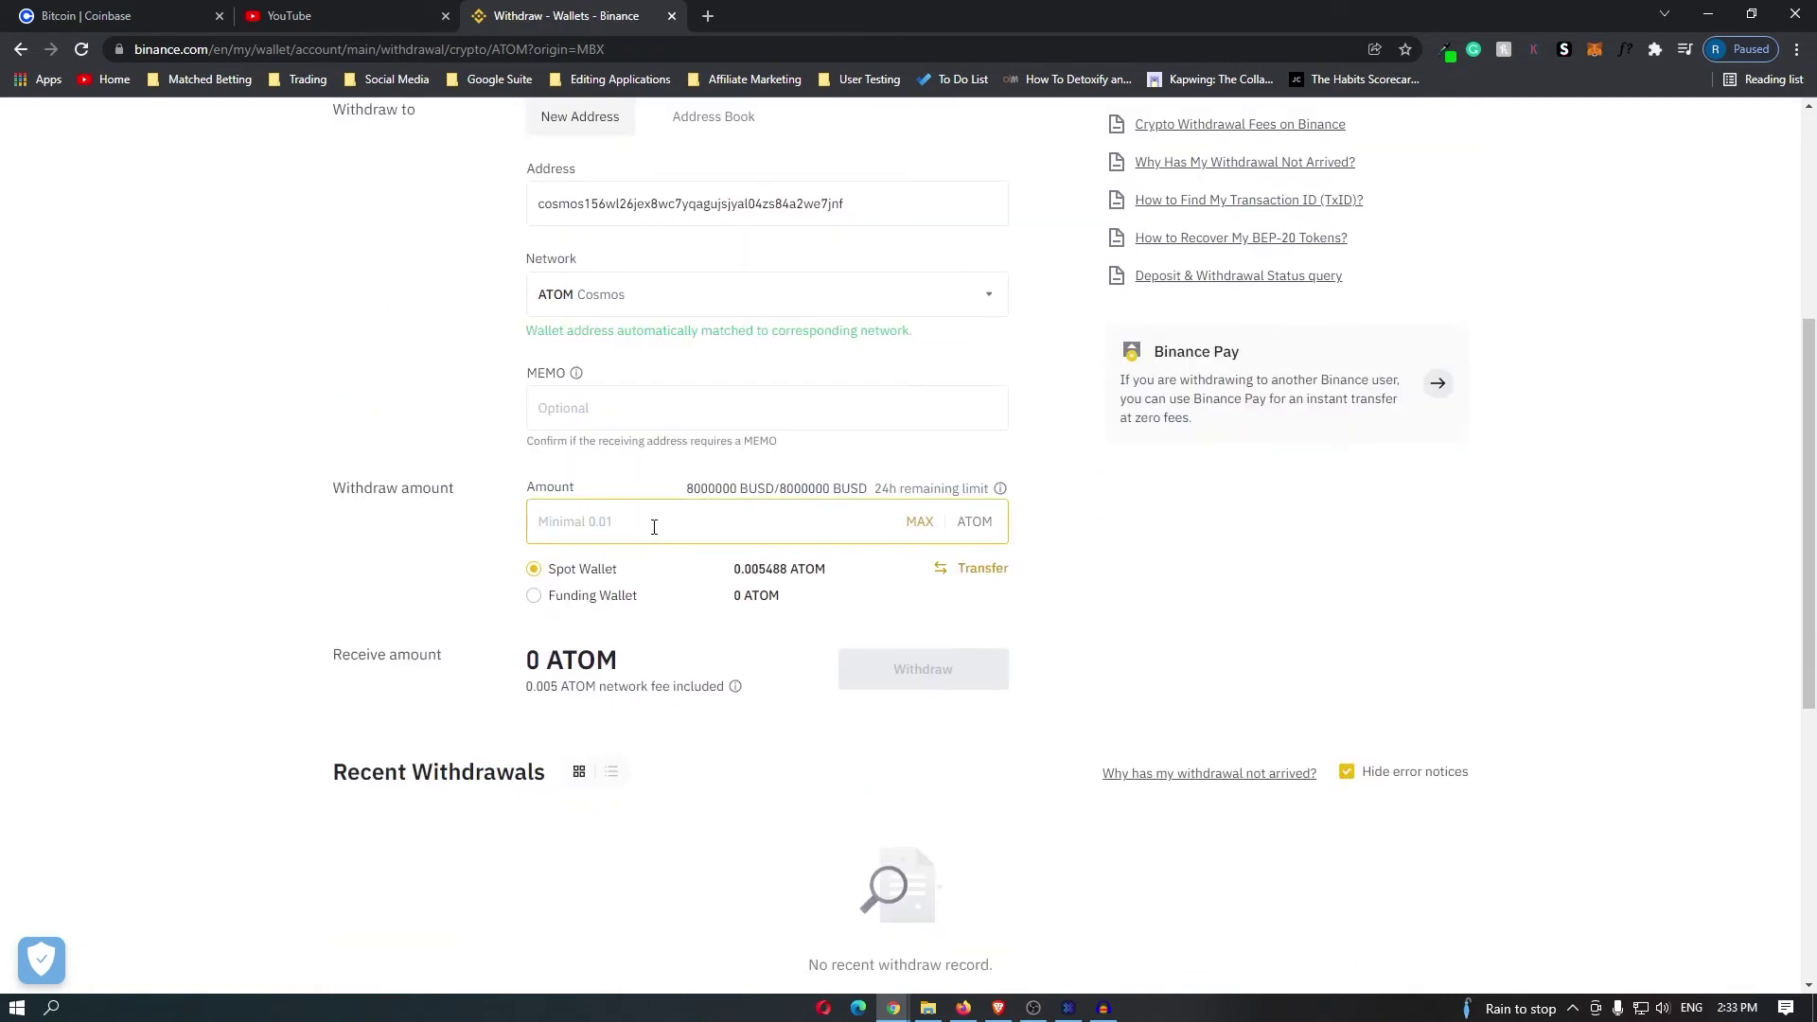
pyautogui.write('100')
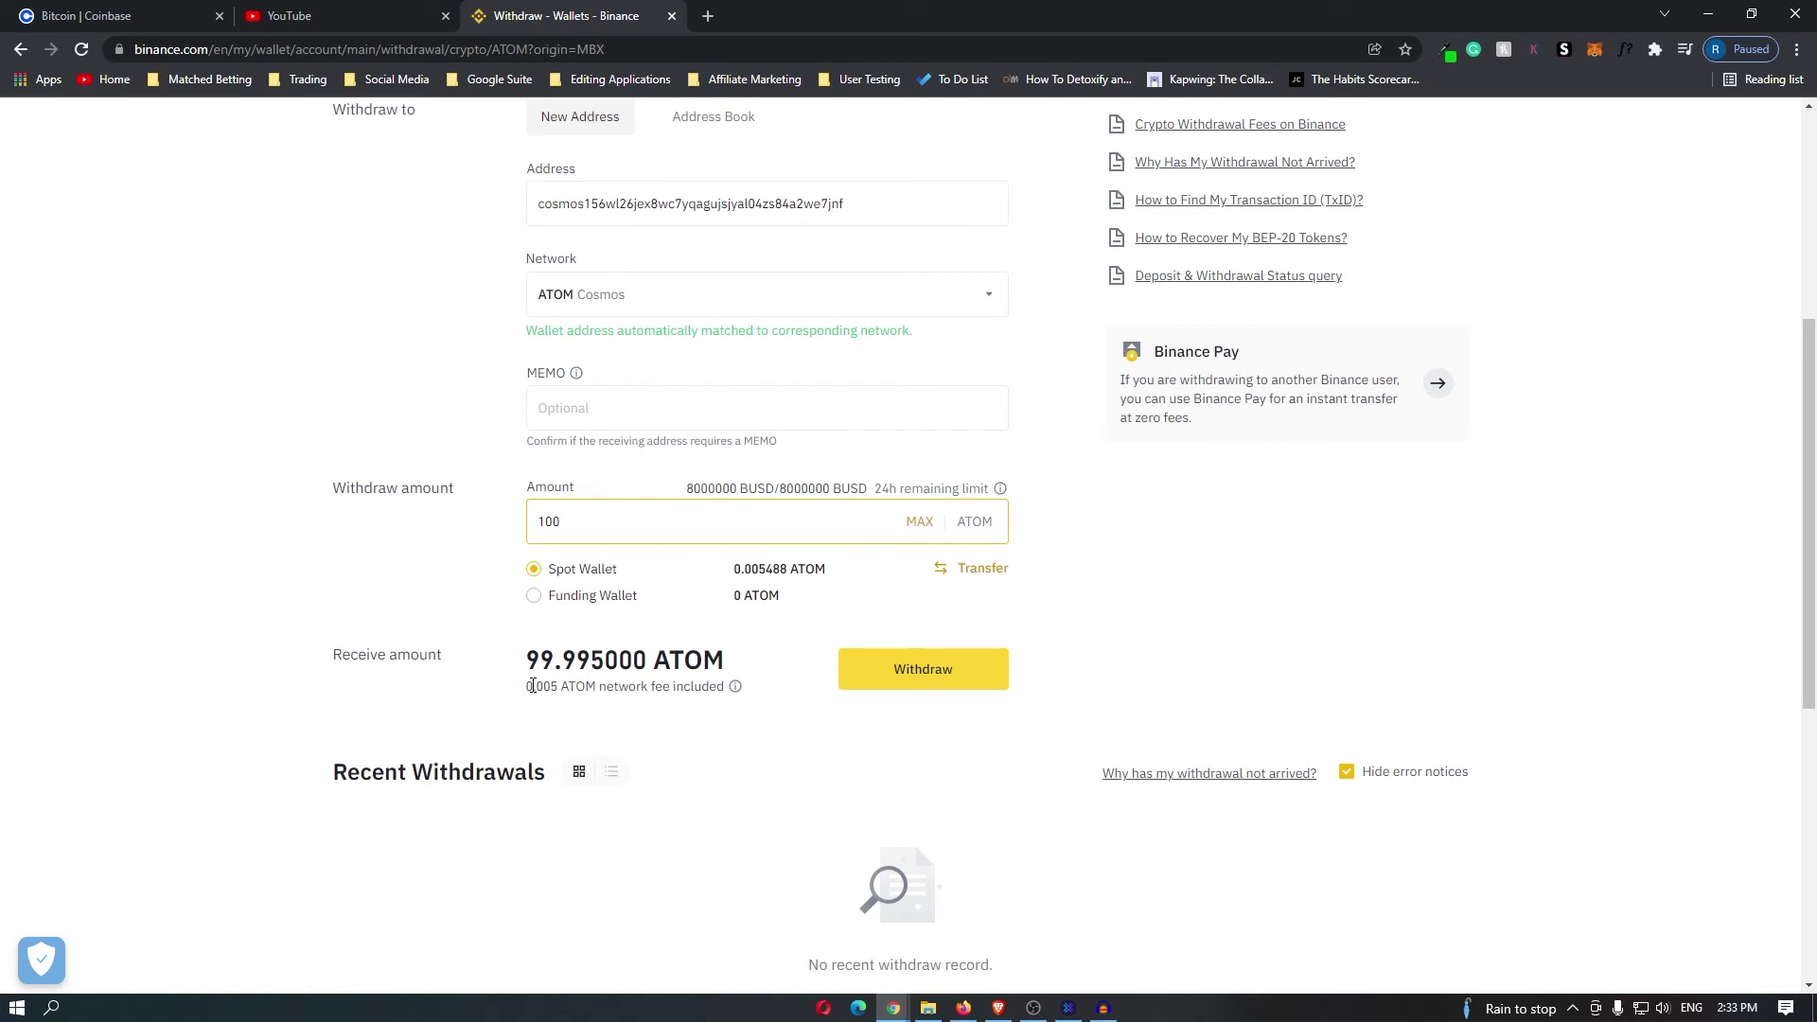
pyautogui.click(531, 686)
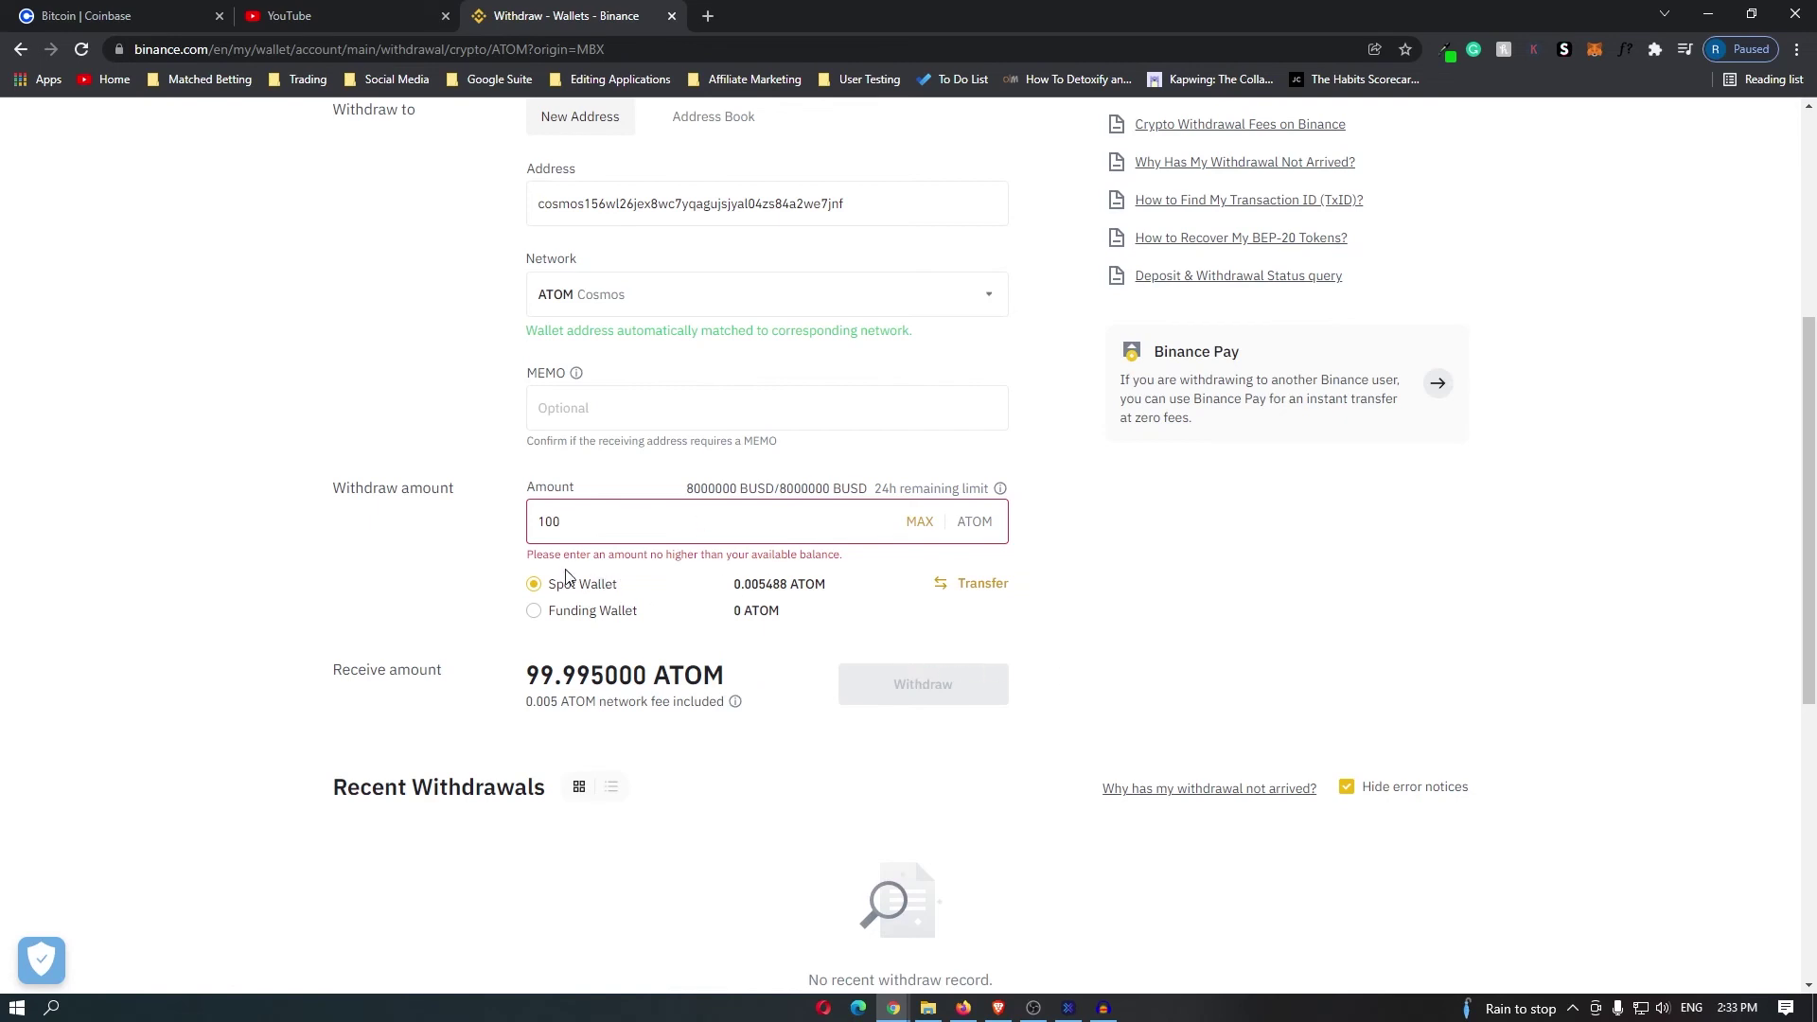
pyautogui.moveTo(529, 555); pyautogui.dragTo(852, 555)
pyautogui.click(853, 635)
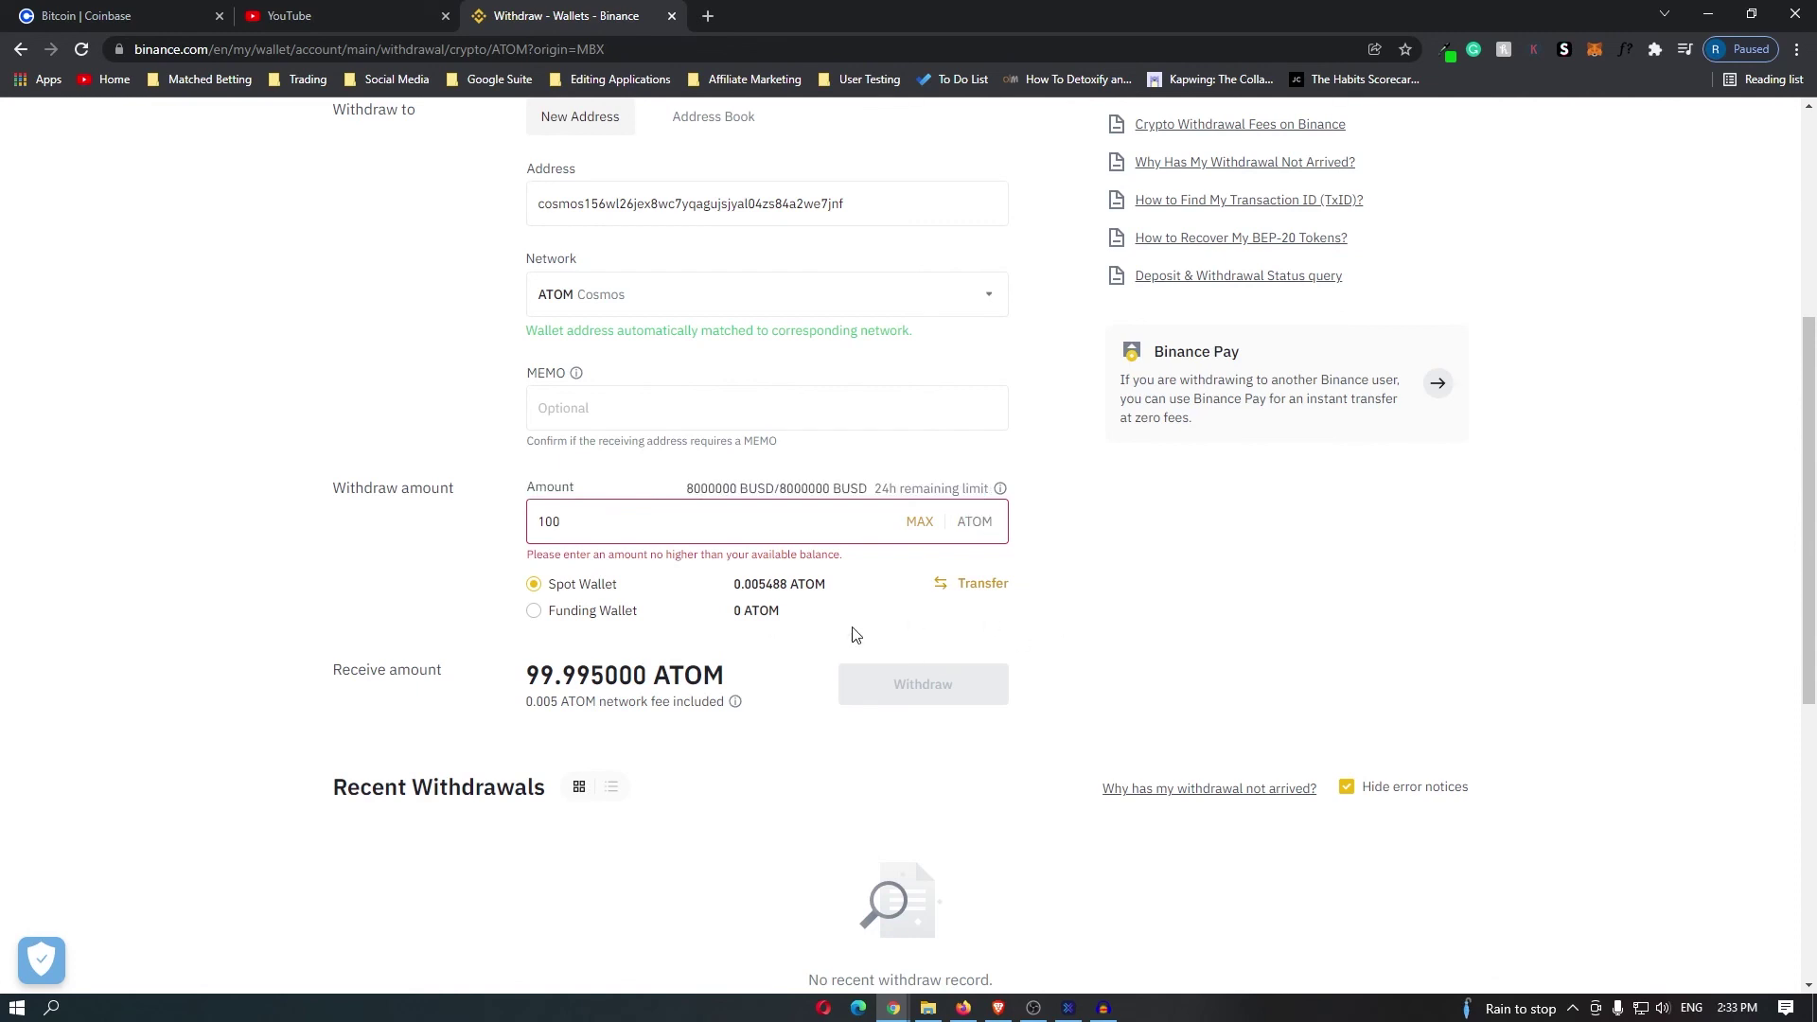